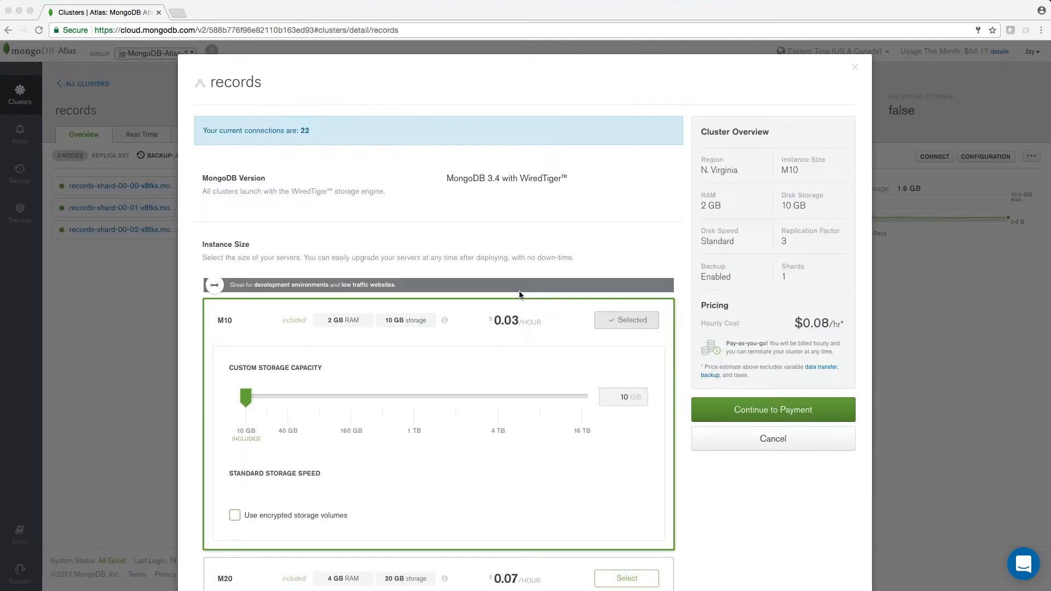
Review the cluster's instance size, replication factor, sharding and backup options
scroll(519, 291, down, 1)
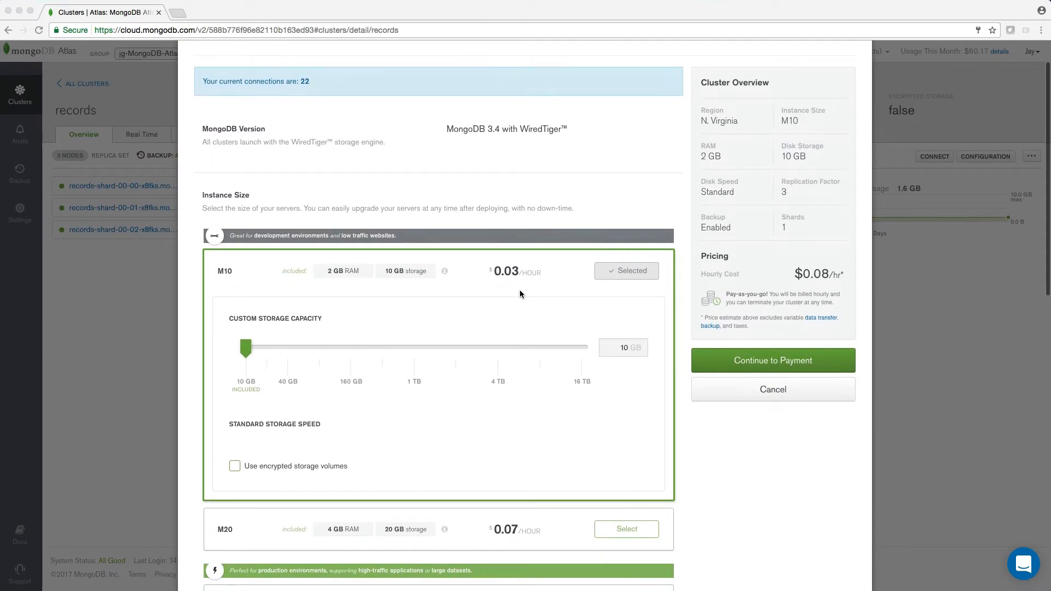
scroll(520, 290, down, 4)
scroll(520, 289, down, 6)
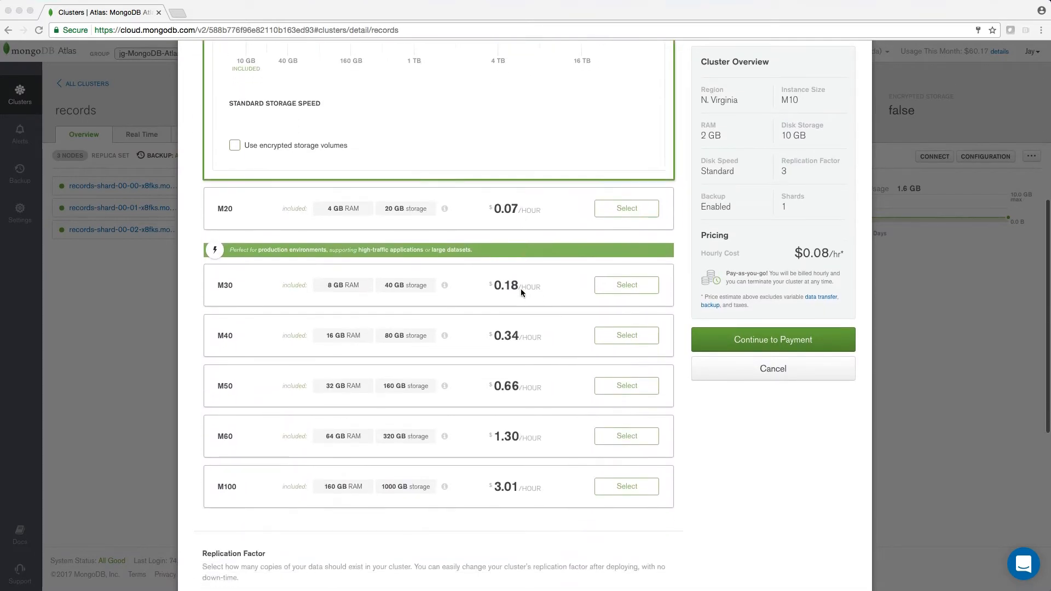
scroll(521, 288, down, 1)
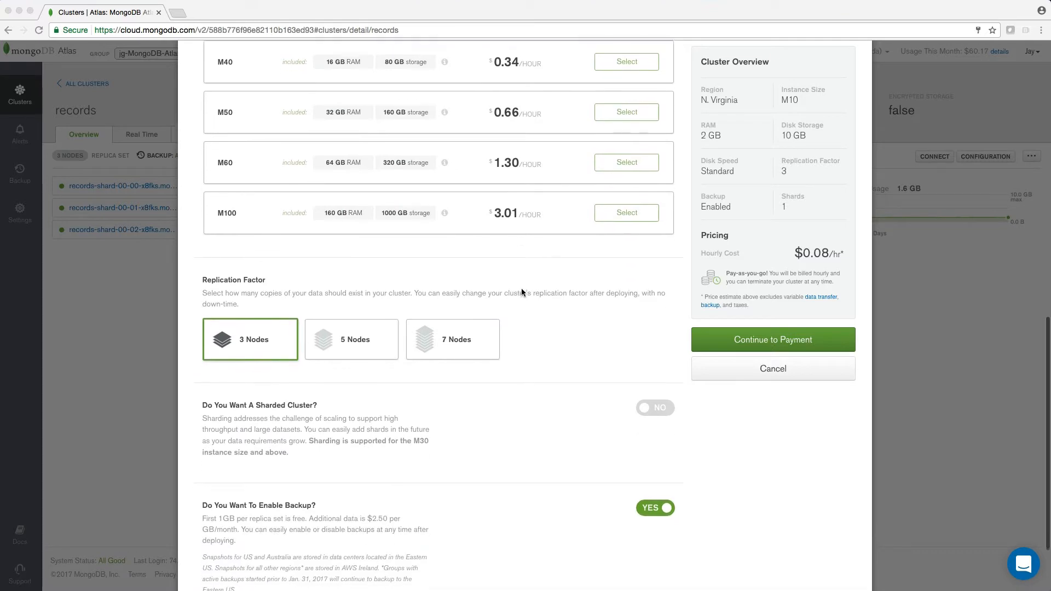
scroll(521, 288, up, 10)
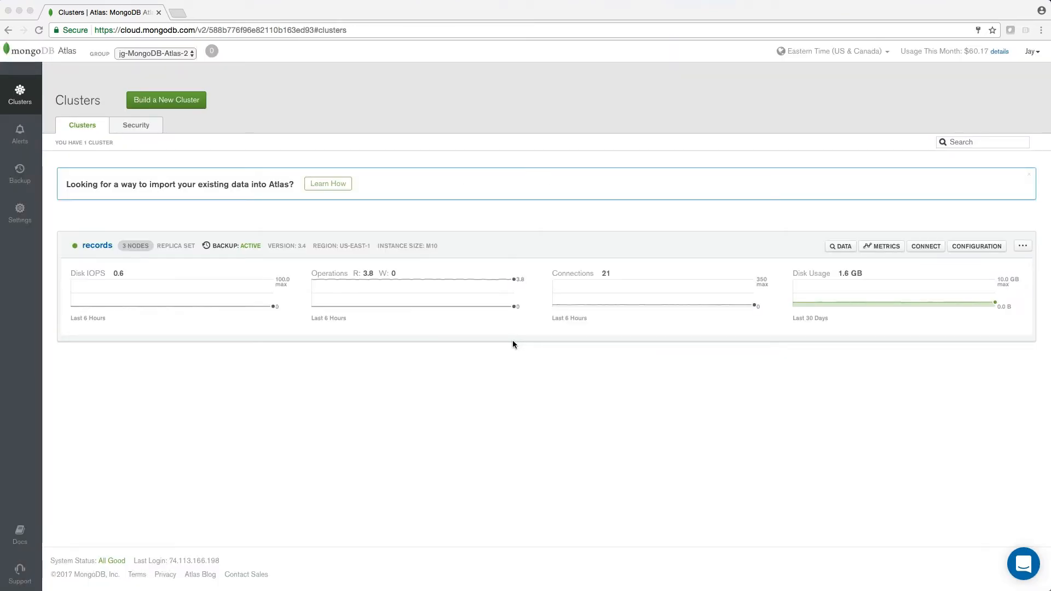
Begin a backup query on records-shard-0 and choose the 04/24/17 - 02:08 PM snapshot
click(16, 185)
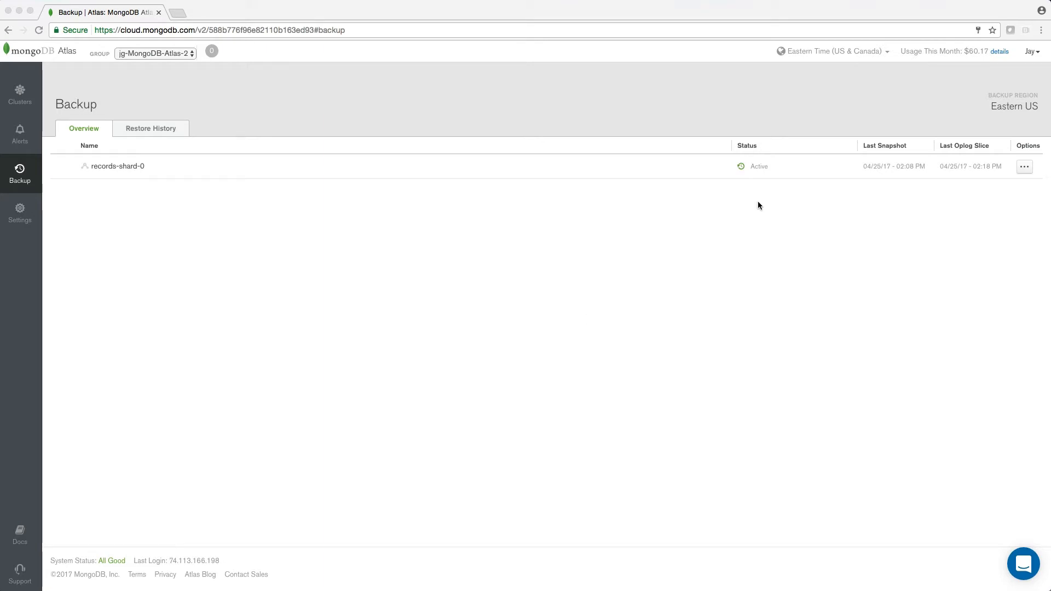
click(1024, 166)
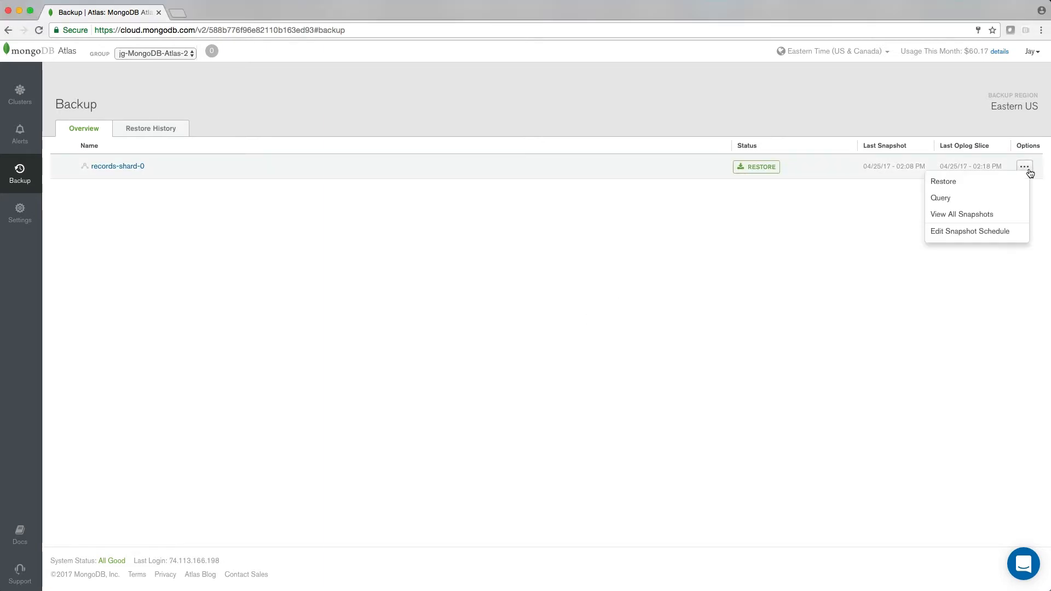
click(947, 206)
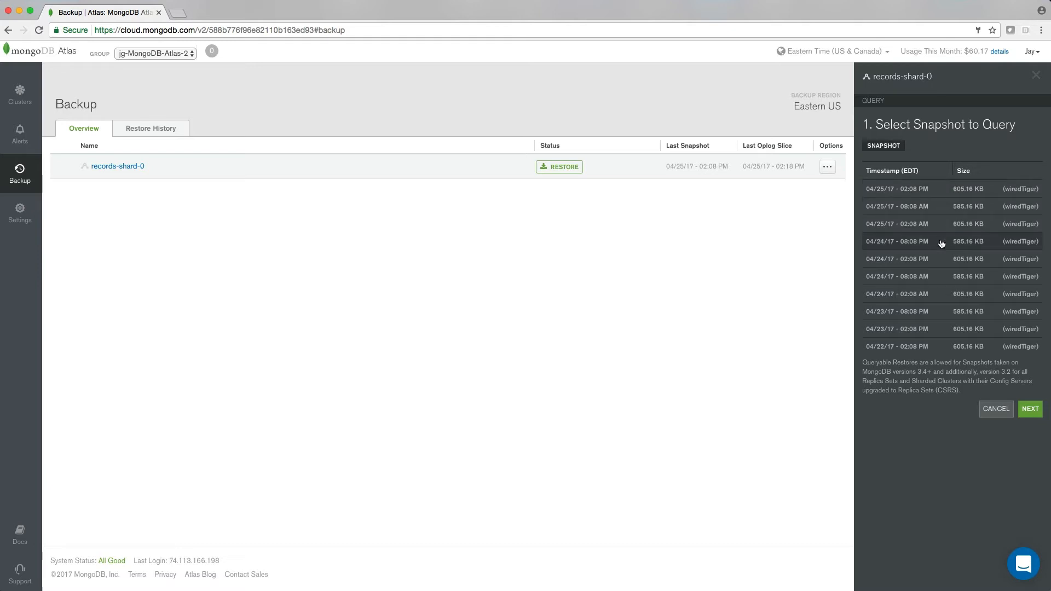
click(896, 260)
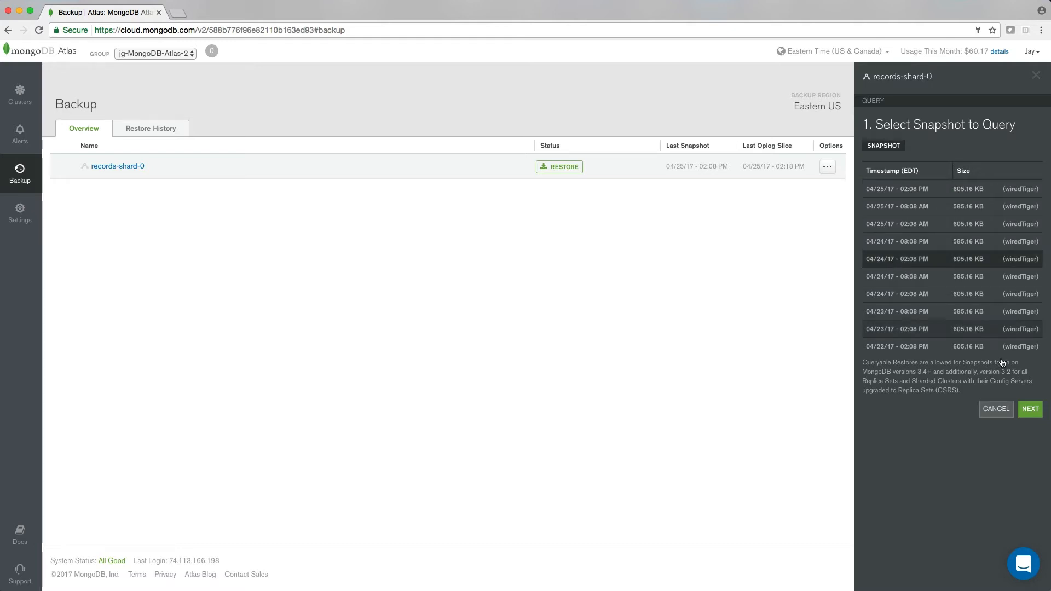
click(1030, 409)
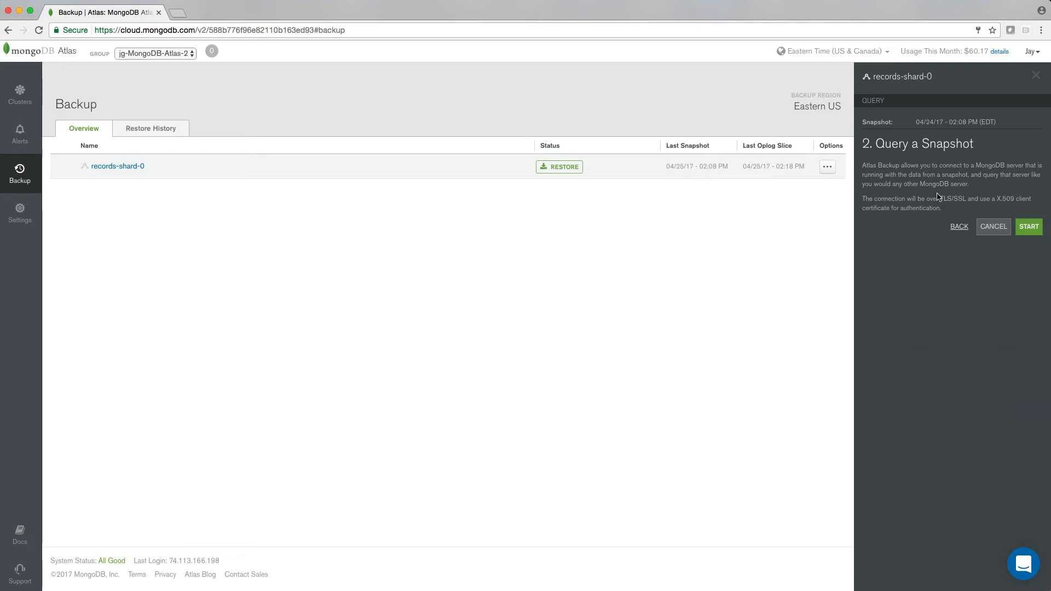
Start the snapshot query, verifying it with the account password
click(1032, 227)
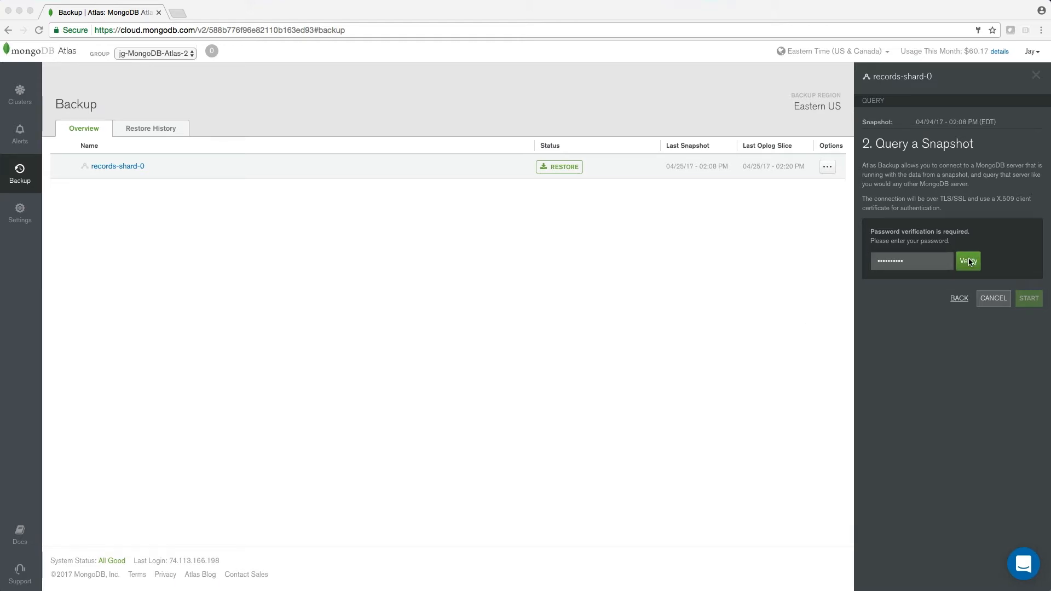
click(994, 211)
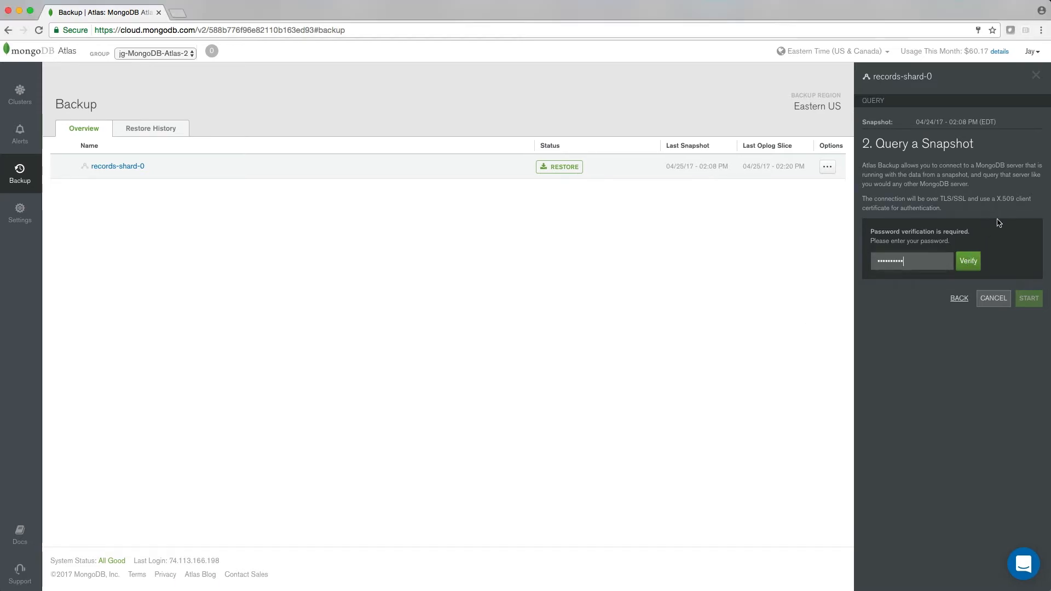
click(976, 262)
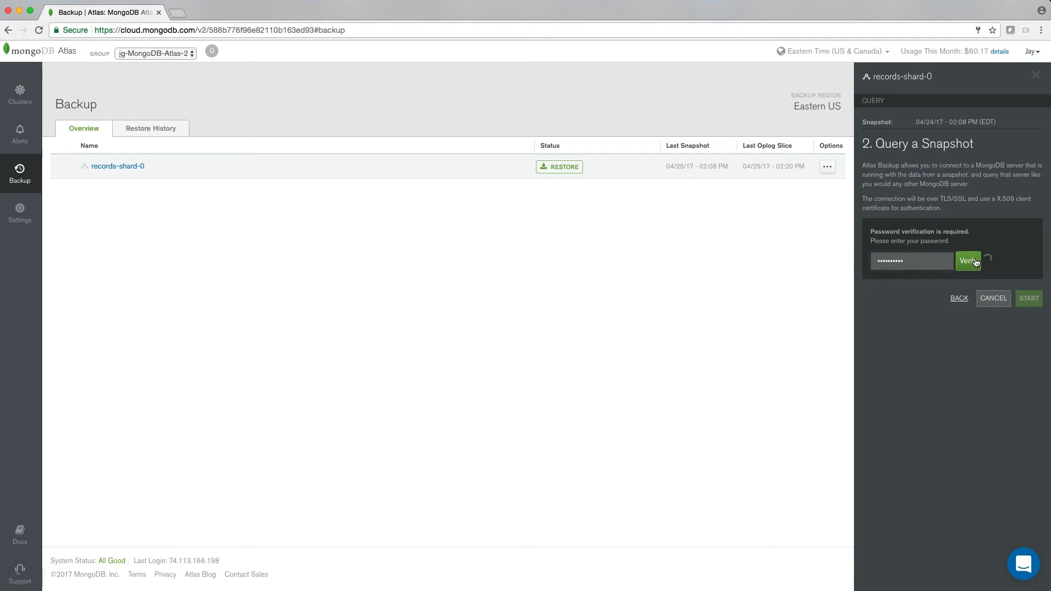
click(1029, 227)
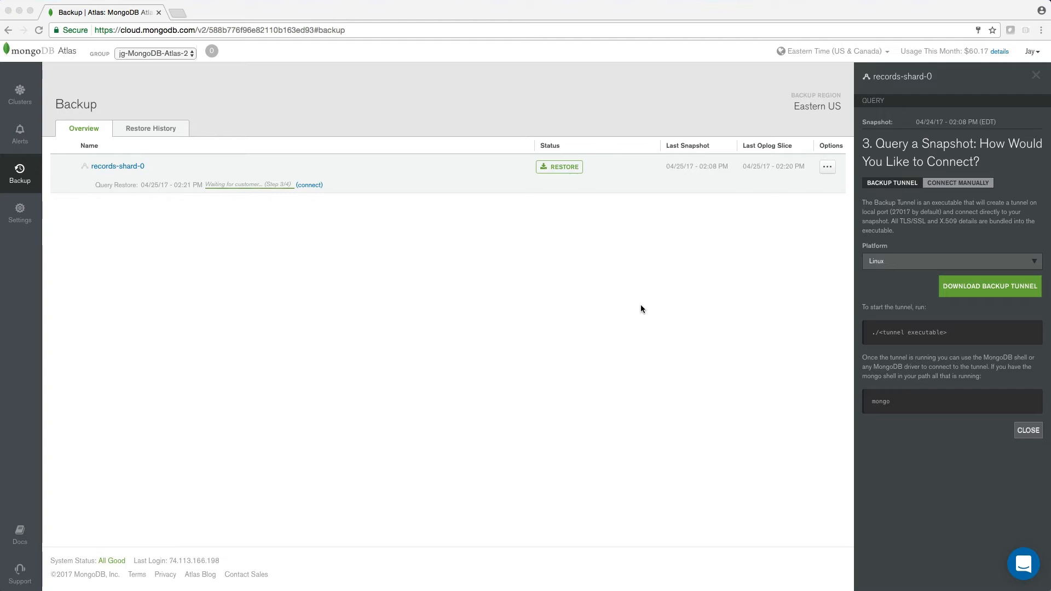
Set the backup tunnel platform to OS X and download the backup tunnel
click(895, 262)
click(882, 271)
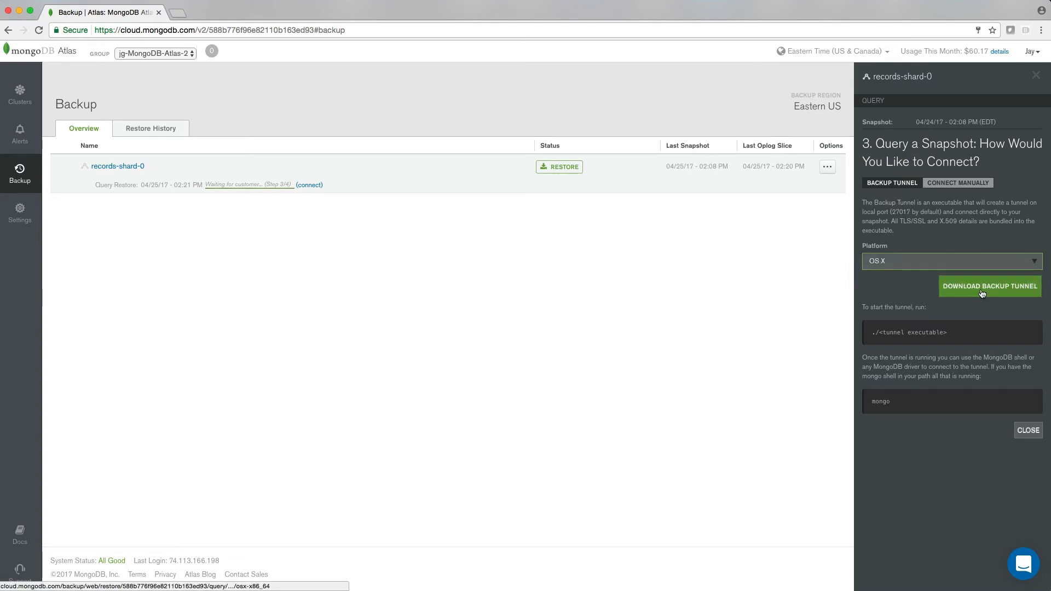
click(982, 291)
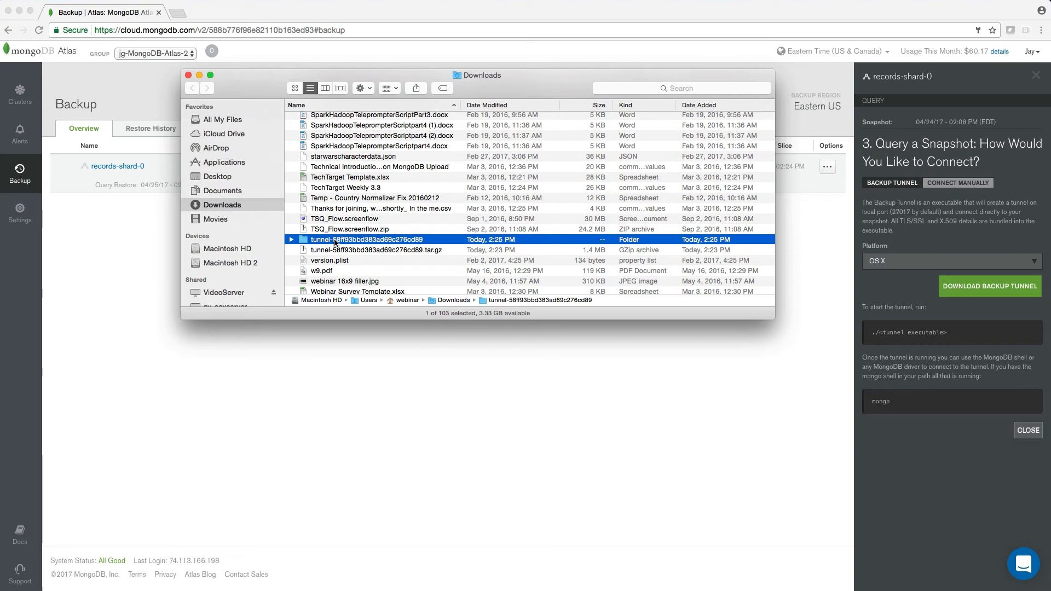
Open the downloaded tunnel folder and run the tunnel executable in the terminal
double_click(335, 240)
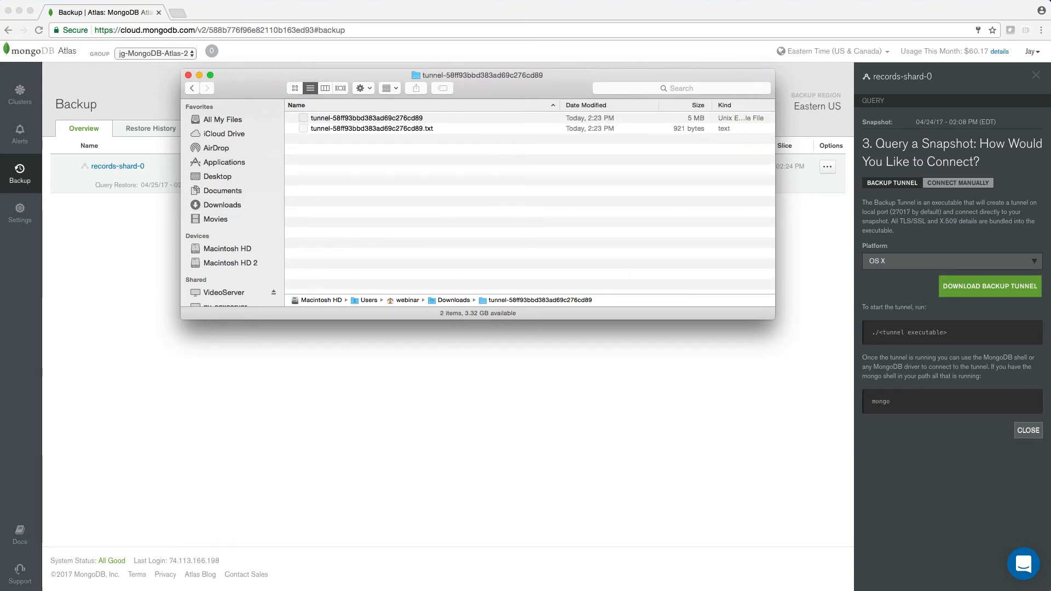
key(super+Tab)
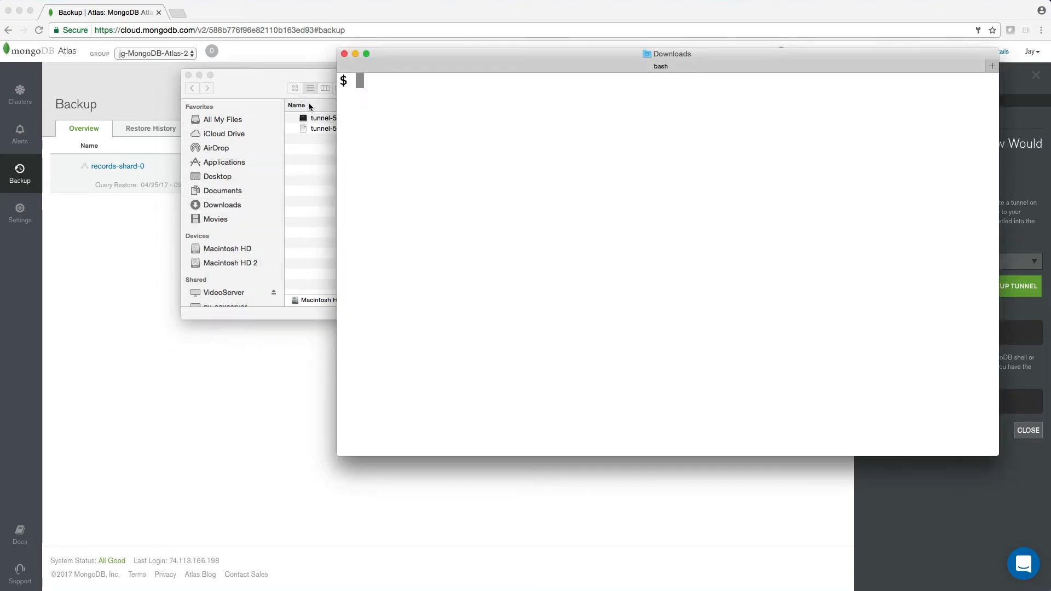
click(318, 118)
drag(317, 117, 889, 196)
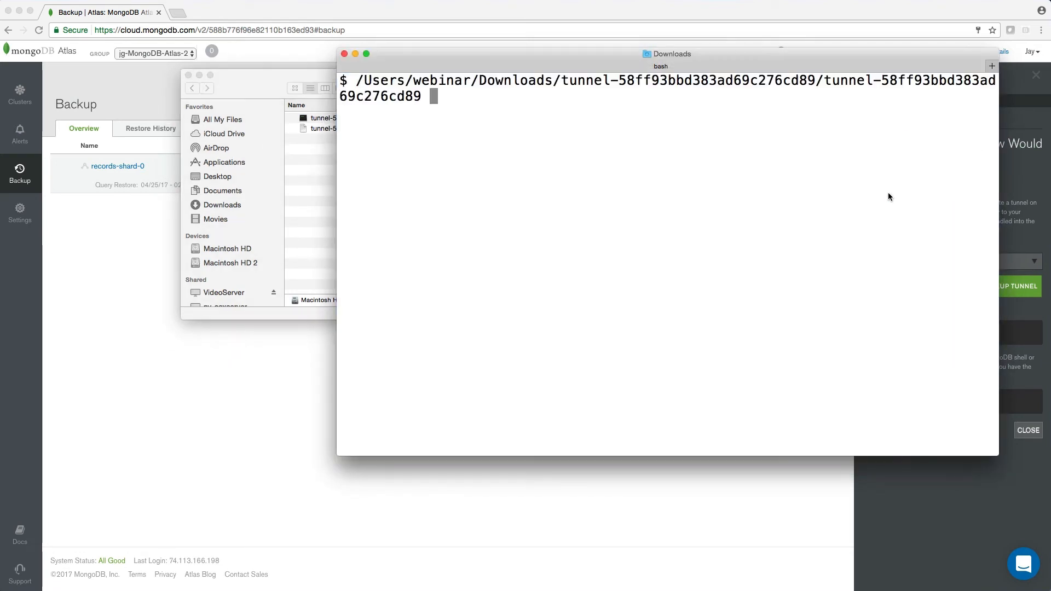
key(Return)
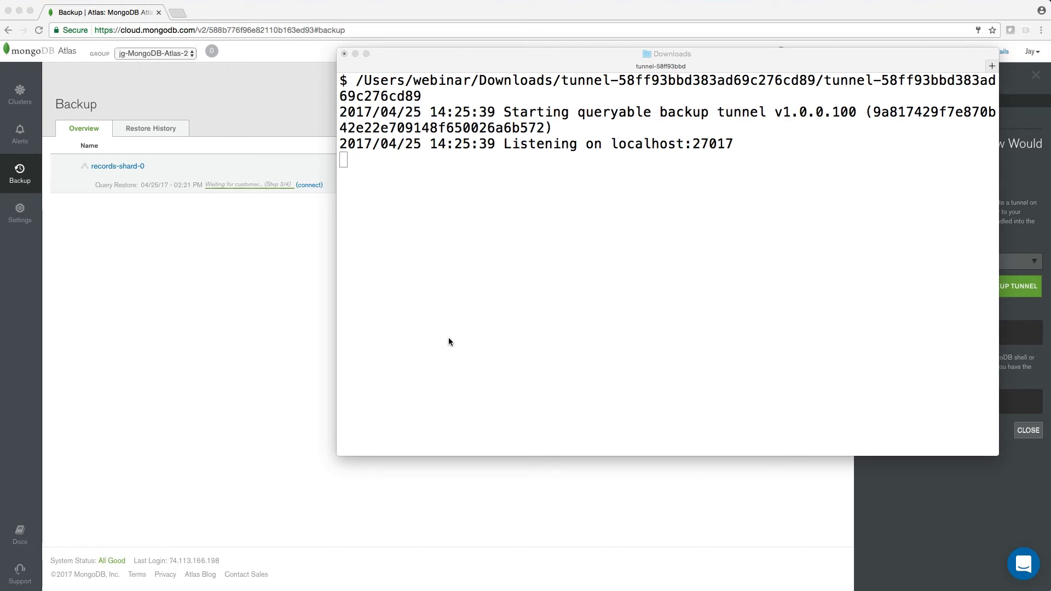
Open a new terminal tab and launch the mongo shell
click(448, 340)
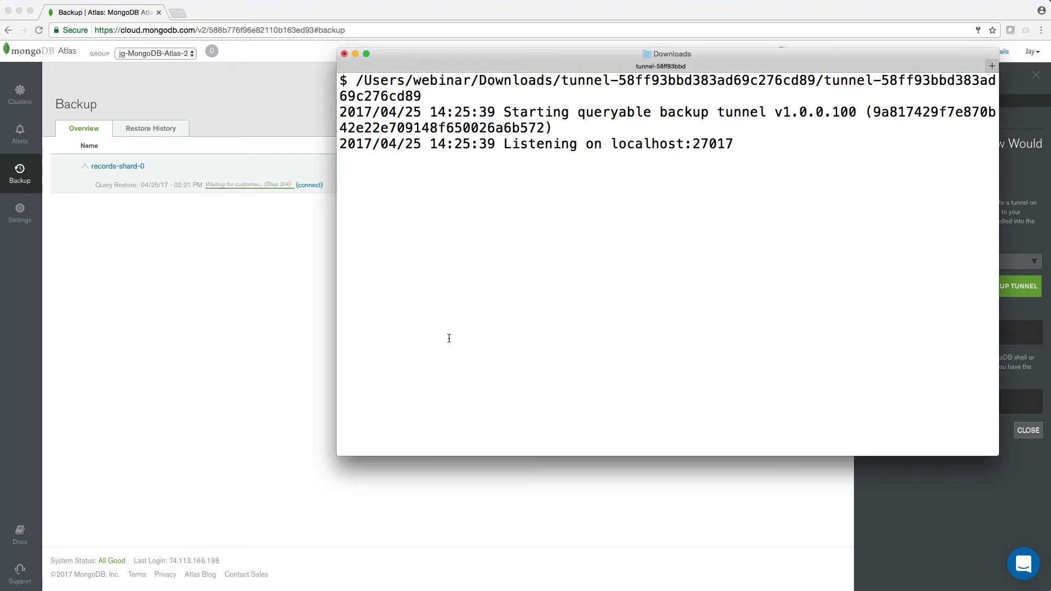
key(super+t)
text(mong)
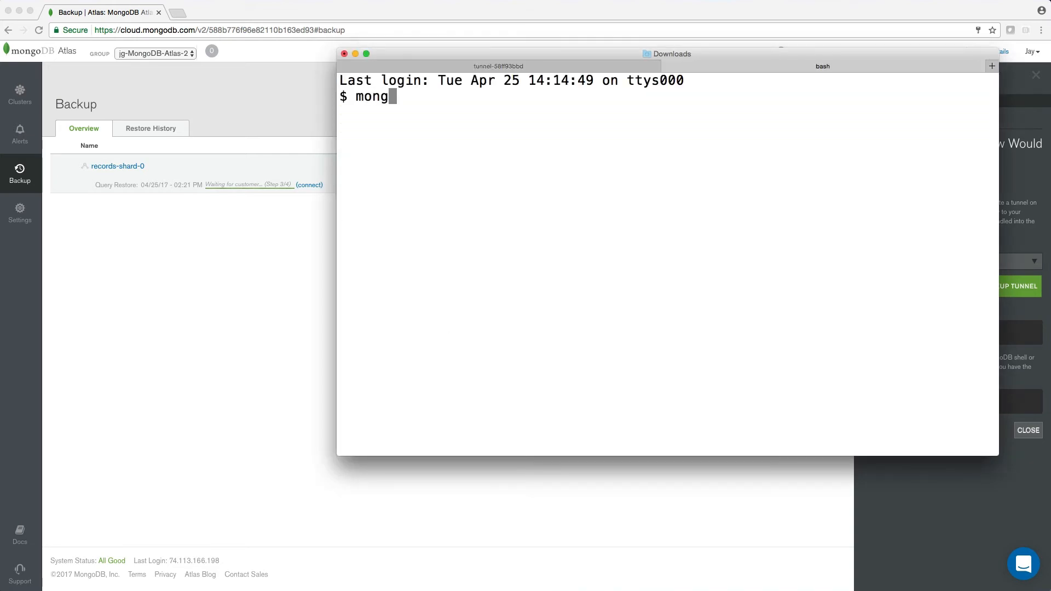
text(o)
key(Return)
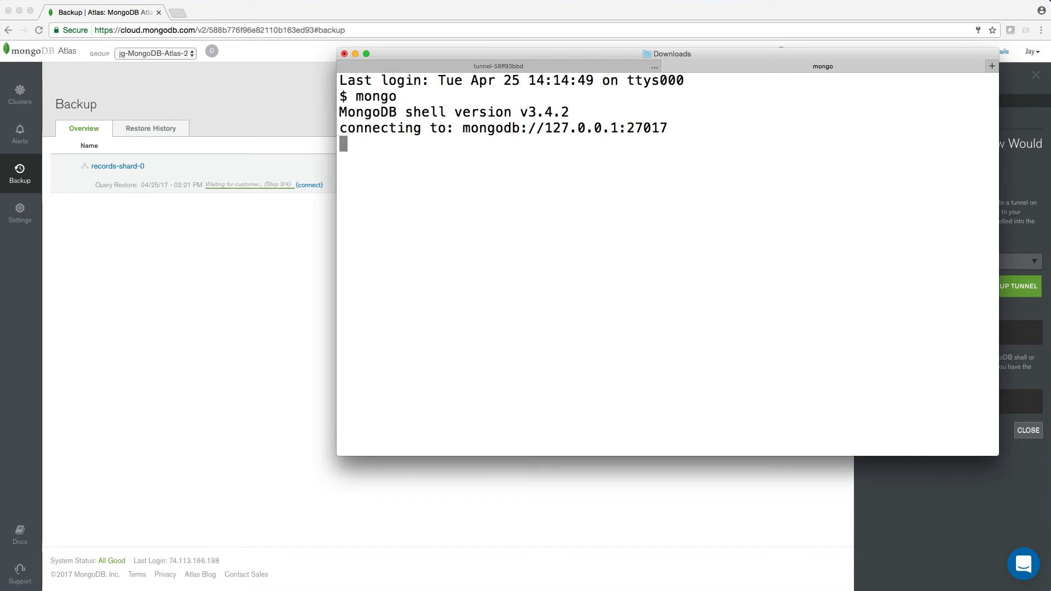
List the available databases with show databases
text(show databases)
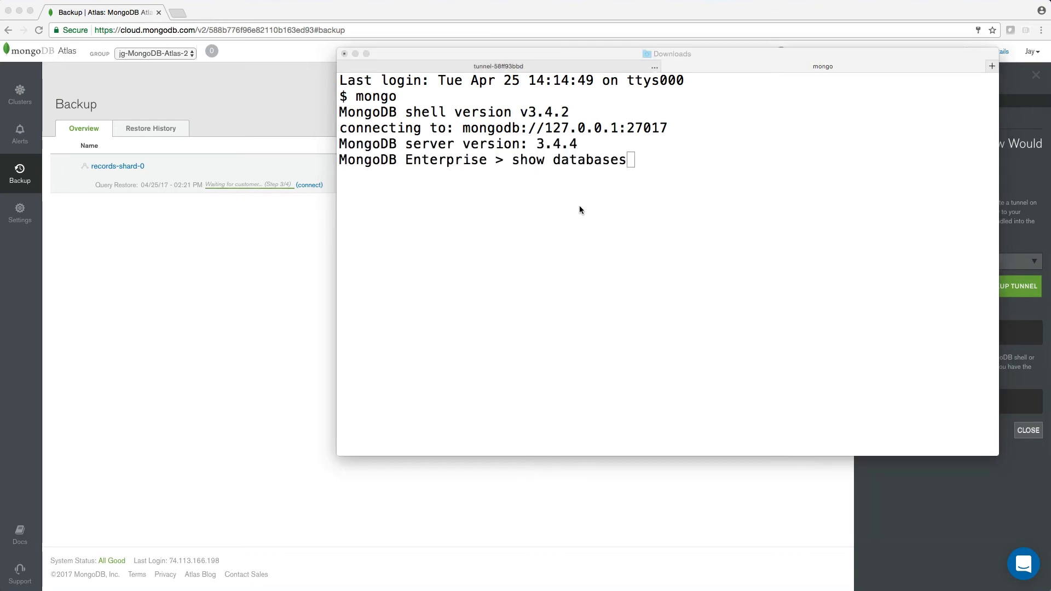
click(581, 208)
key(Return)
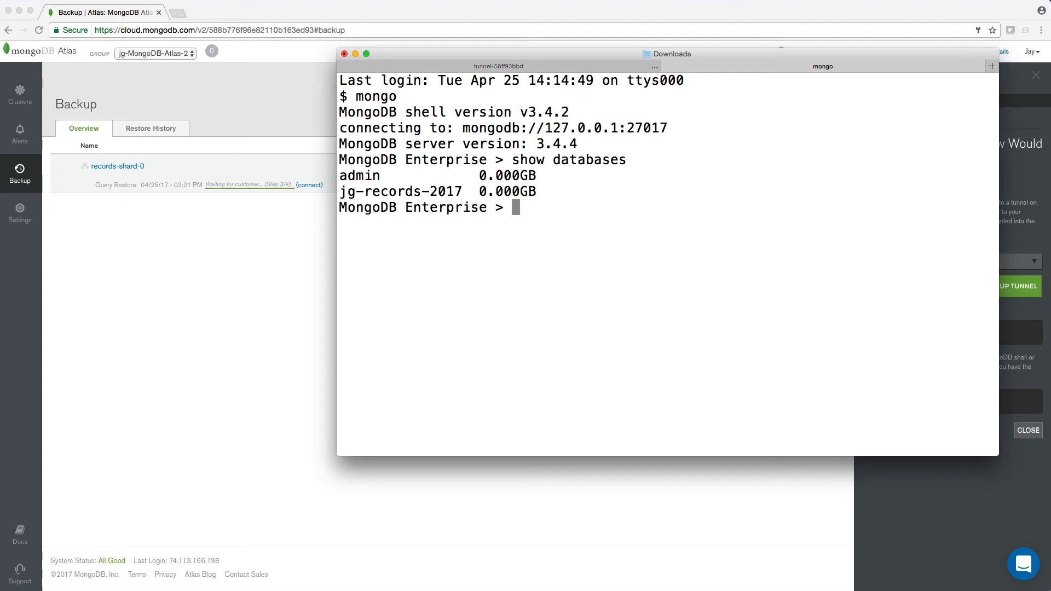
Switch to the jg-records-2017 database with use jg-records-2017
text(use)
double_click(417, 191)
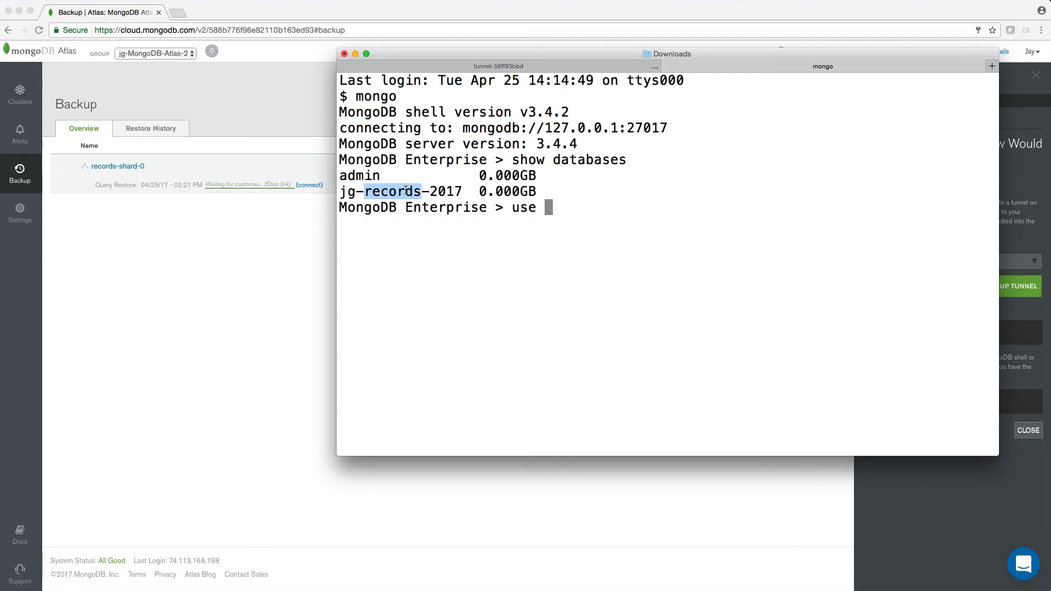
drag(460, 191, 340, 191)
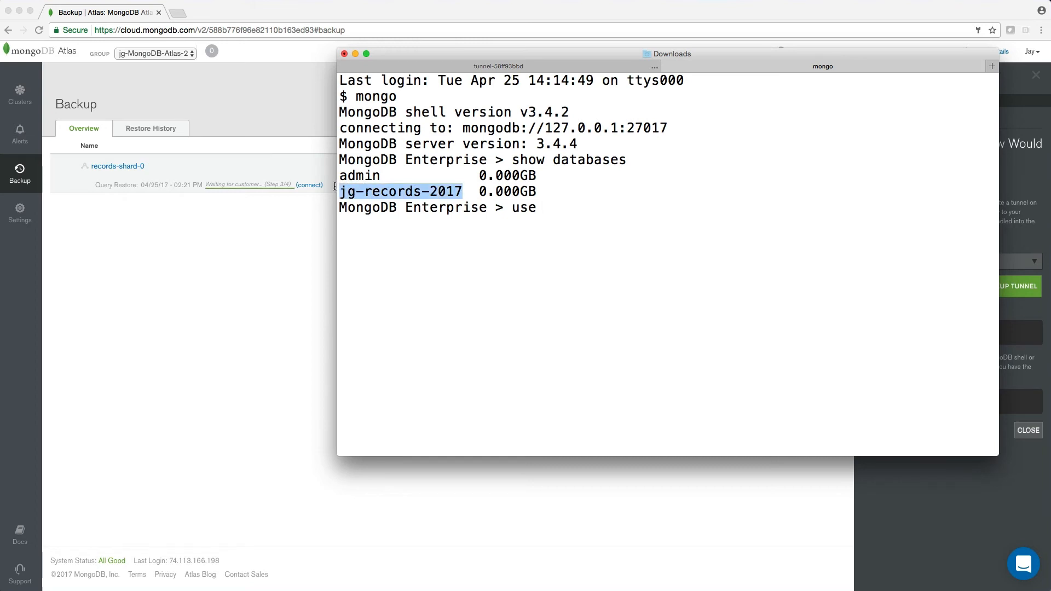
key(super+c)
key(super+v)
key(Return)
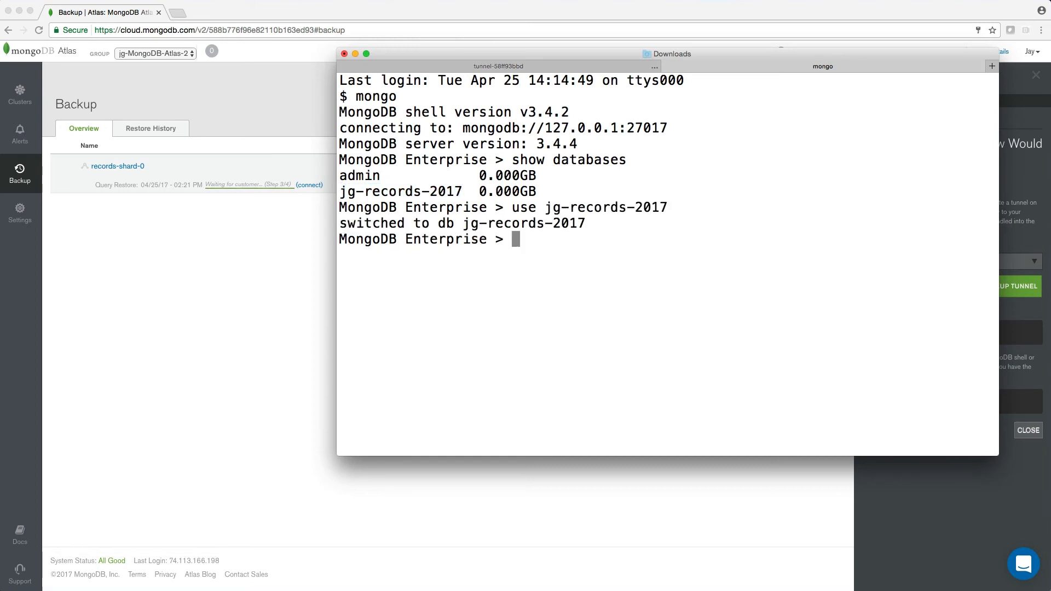
List the database's collections with show collections and select the records042017 collection name
text(show collections)
key(Return)
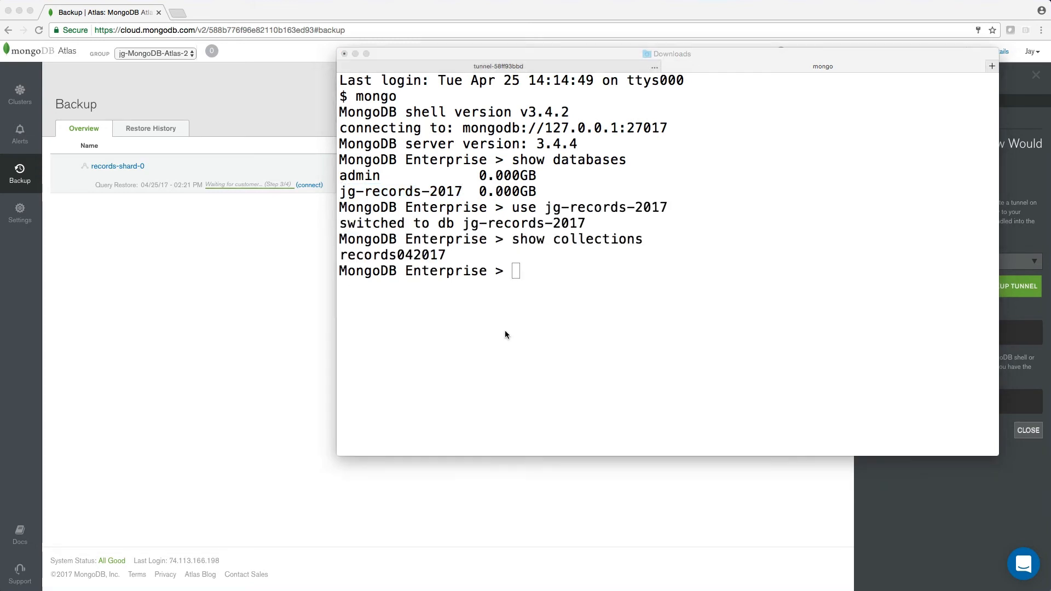
double_click(381, 254)
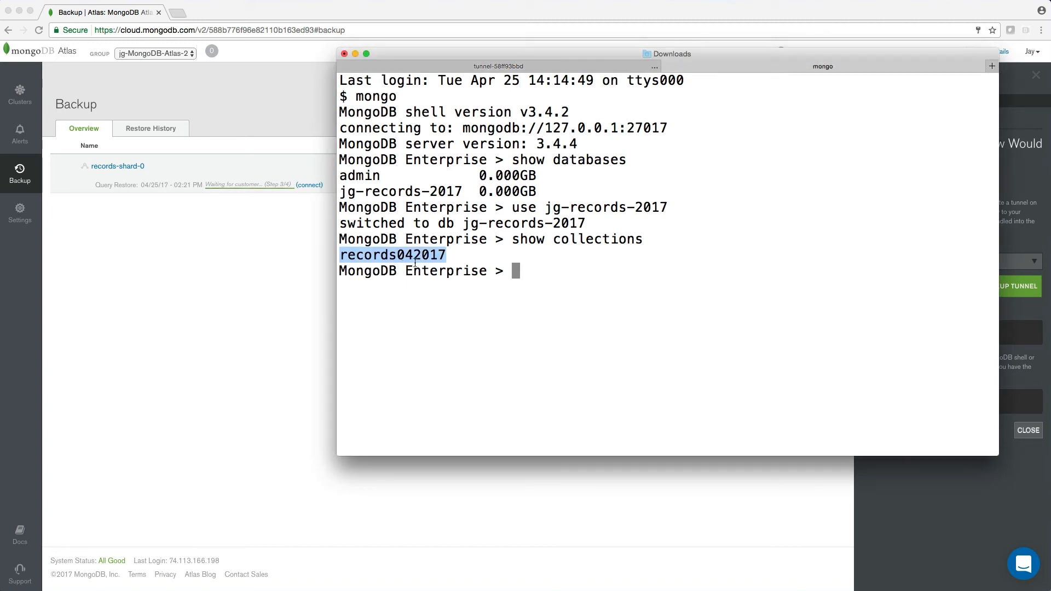
click(501, 271)
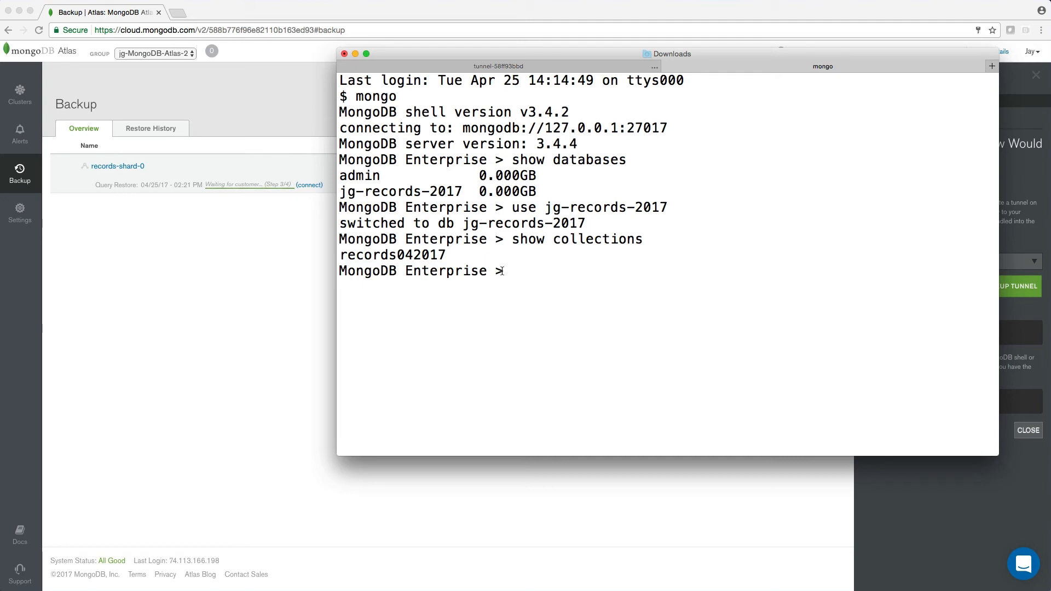
Query all documents in the collection with db.records042017.find()
text(db.)
key(super+v)
text(.find())
key(Return)
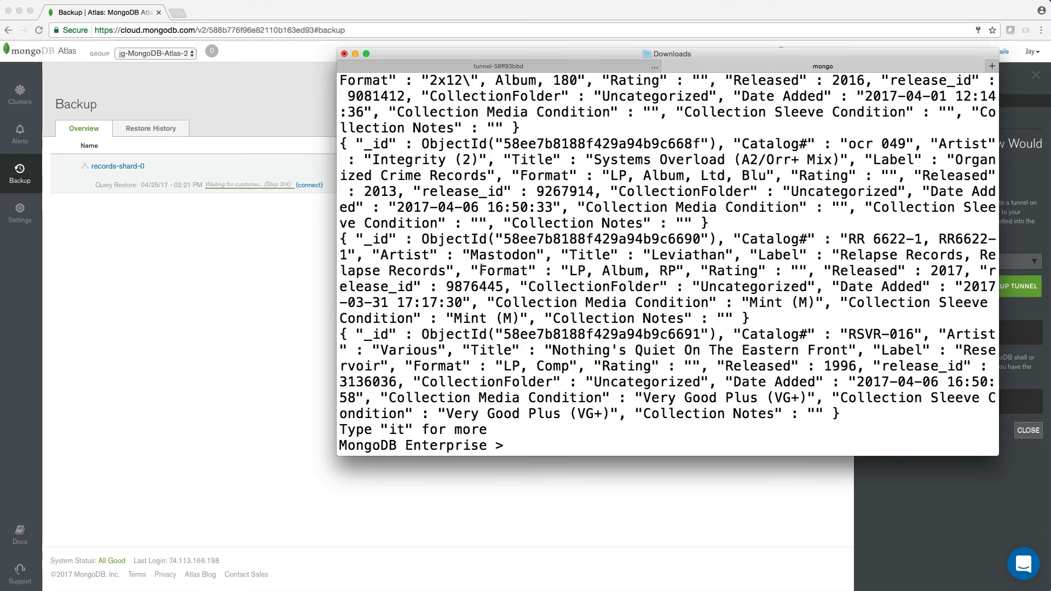
Exit the mongo shell and stop the running backup tunnel
text(exit)
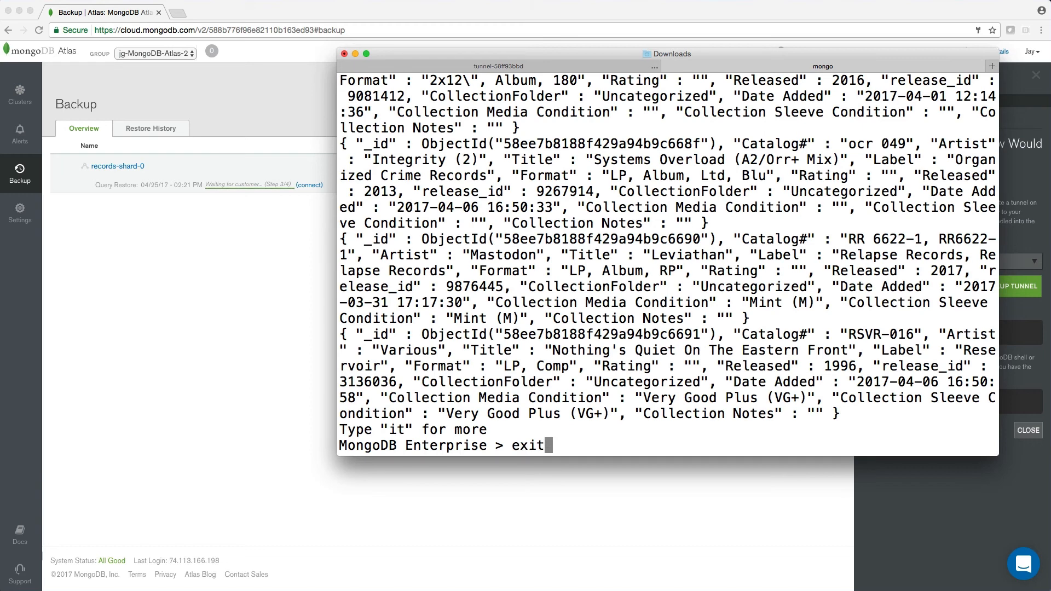
key(Return)
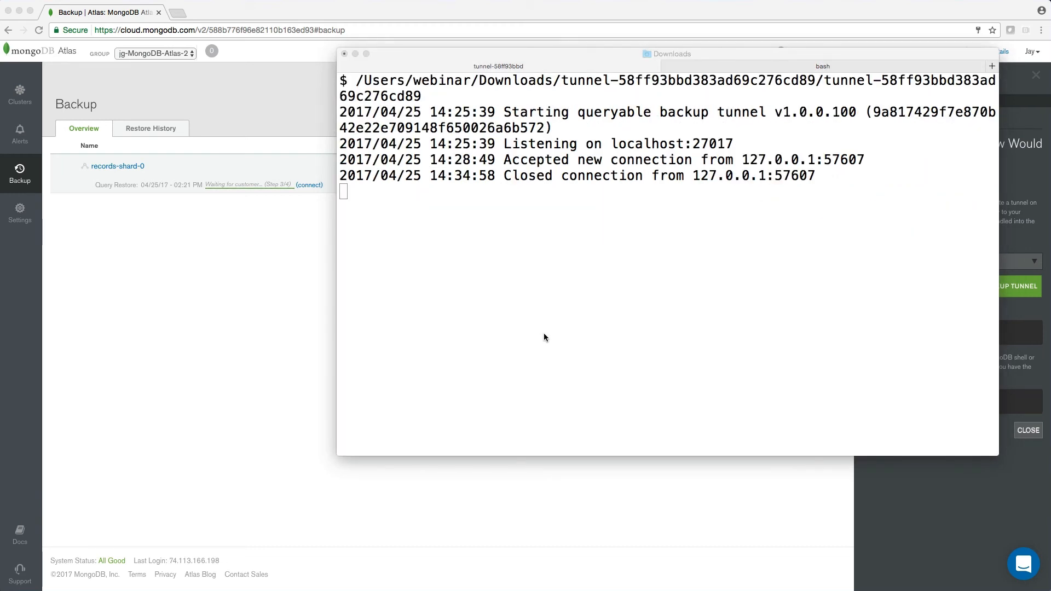
click(544, 334)
key(ctrl+c)
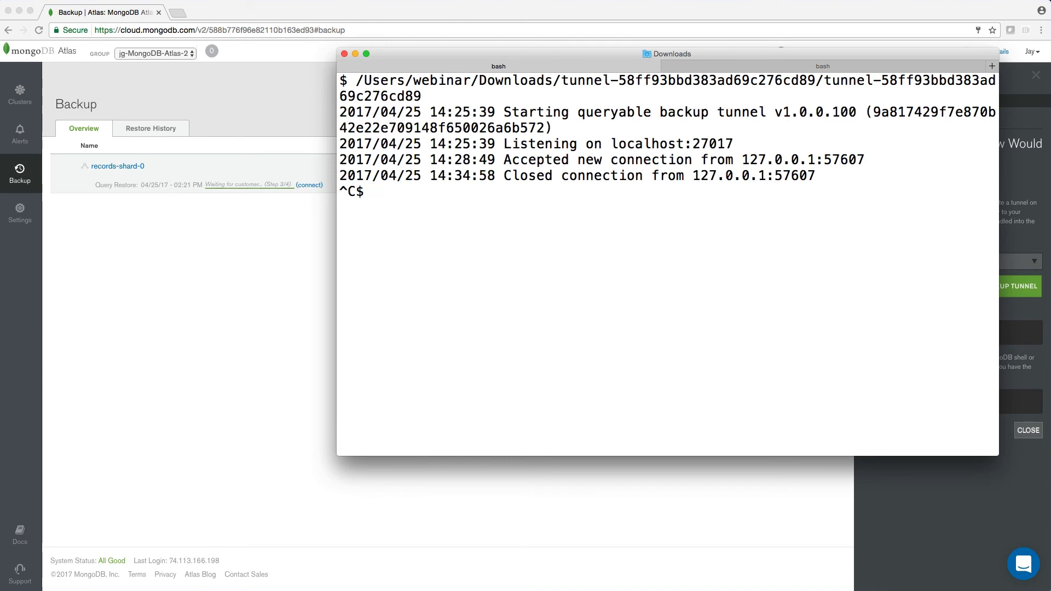
Open the tunnel's .txt file and show the Connect Manually instructions for the snapshot query
key(super+Tab)
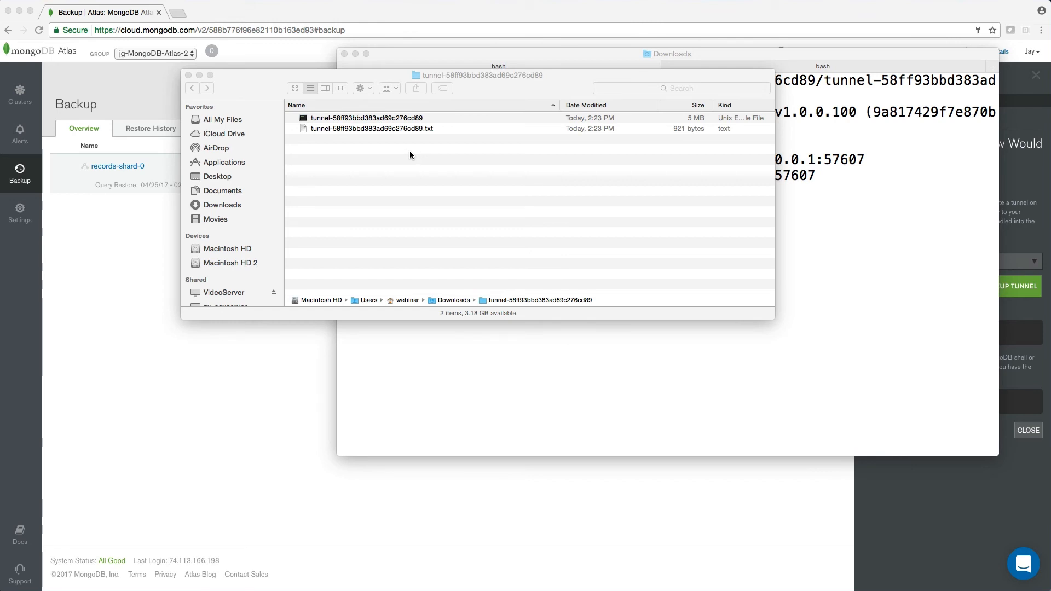
double_click(317, 129)
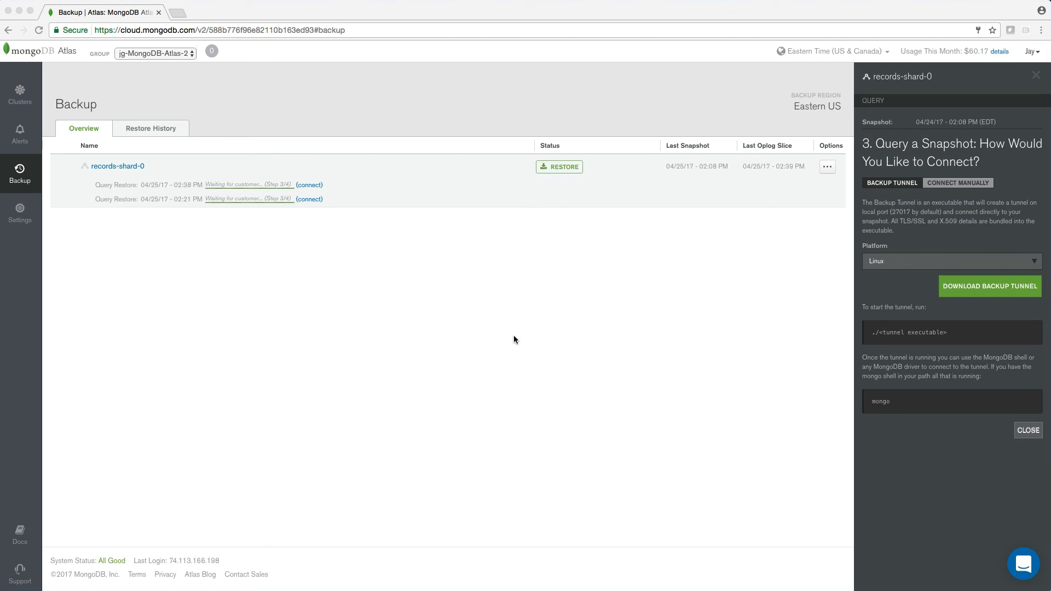
click(952, 185)
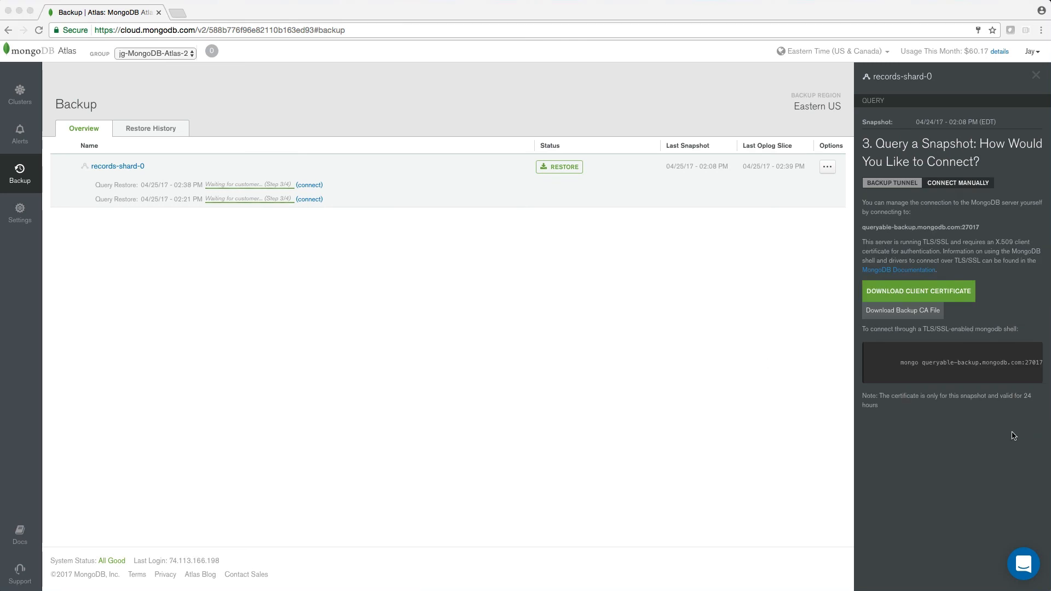